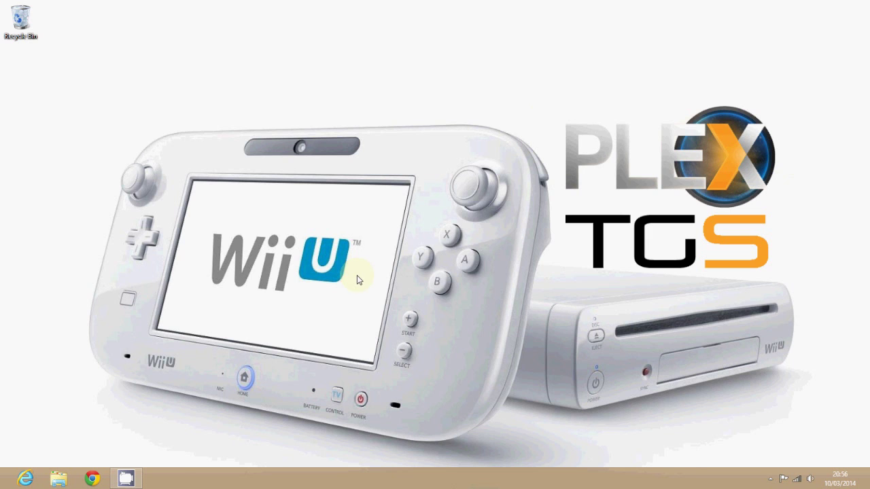
- Bring up the Plex website in Chrome and flip through the carousel slides
{"action": "left_click", "coordinate": [92, 479]}
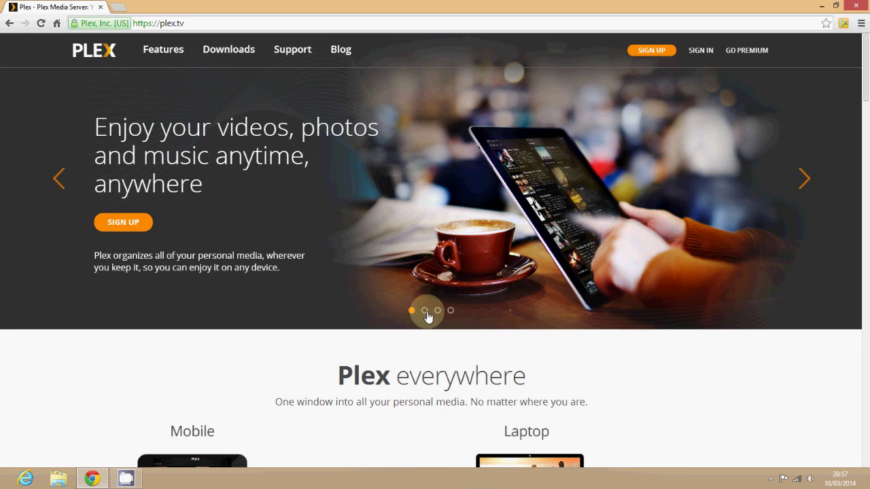
{"action": "left_click", "coordinate": [425, 311]}
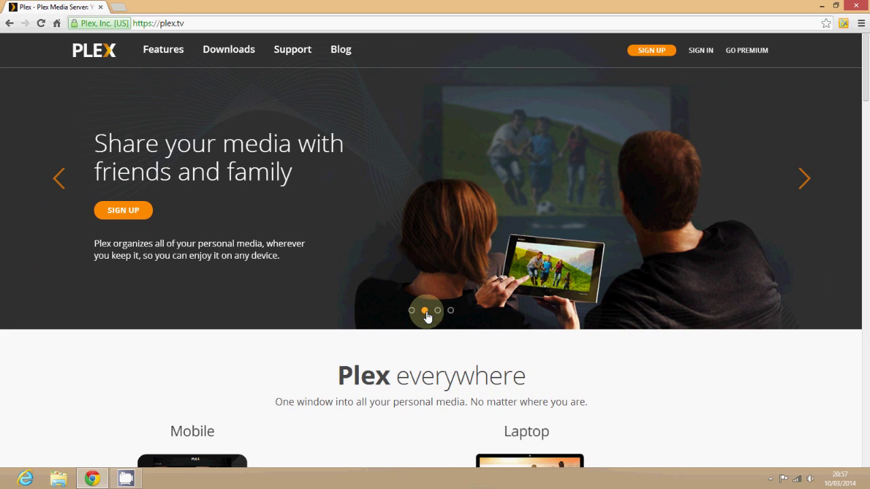
{"action": "left_click", "coordinate": [438, 310]}
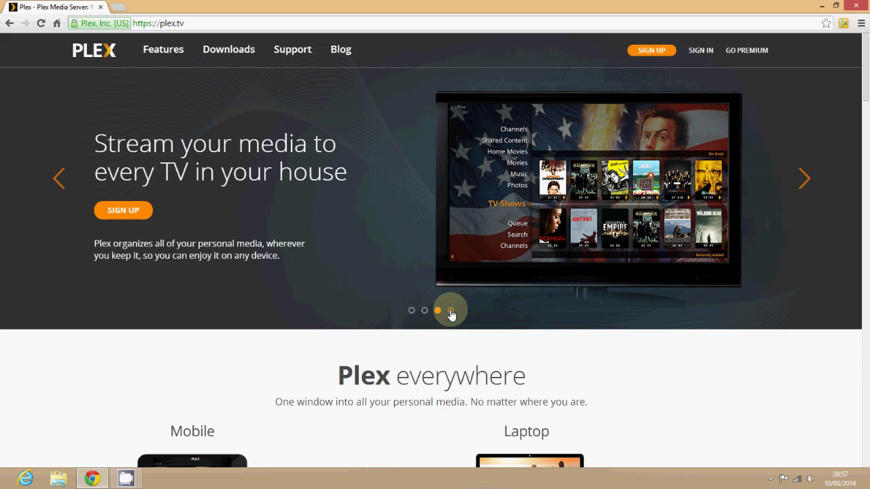
{"action": "left_click", "coordinate": [452, 312]}
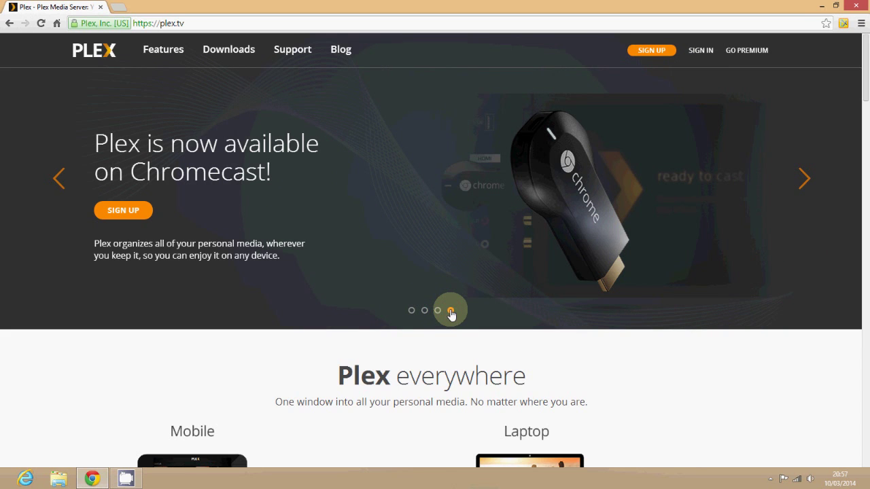
- Go to the Plex Downloads page and open the Plex Media Server computer downloads
{"action": "left_click", "coordinate": [229, 50]}
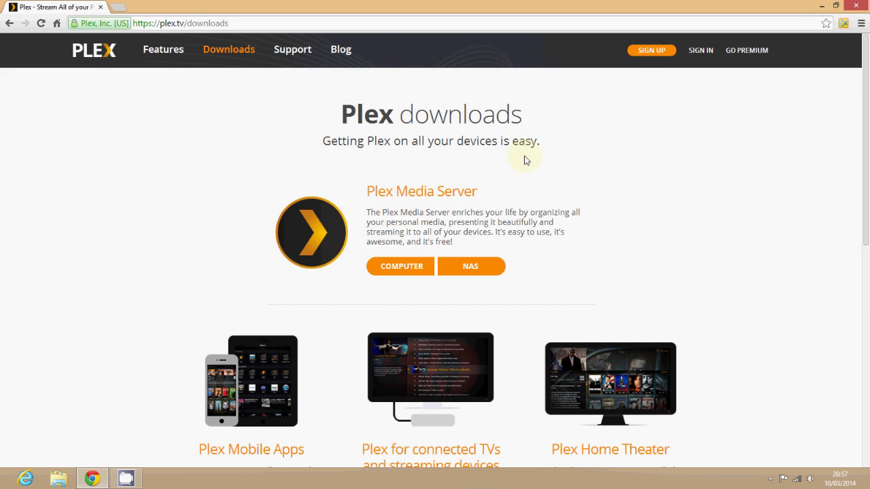
{"action": "scroll", "coordinate": [541, 150], "scroll_direction": "down", "scroll_amount": 3}
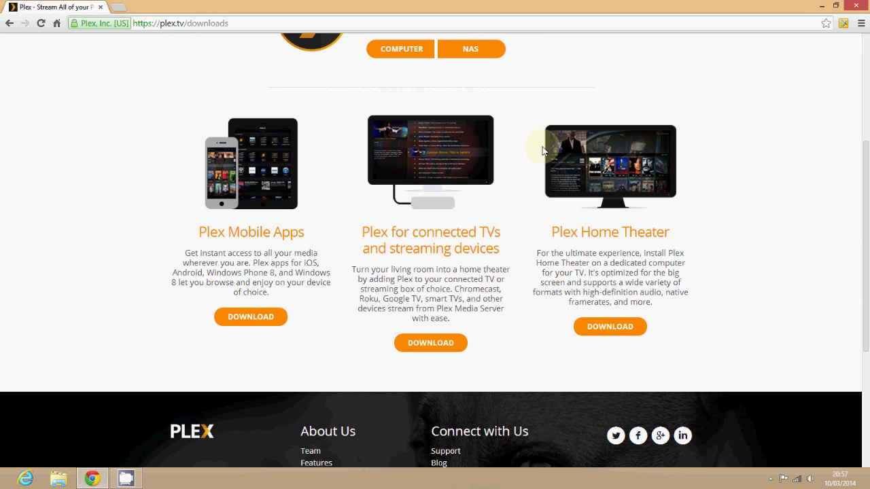
{"action": "scroll", "coordinate": [542, 149], "scroll_direction": "up", "scroll_amount": 3}
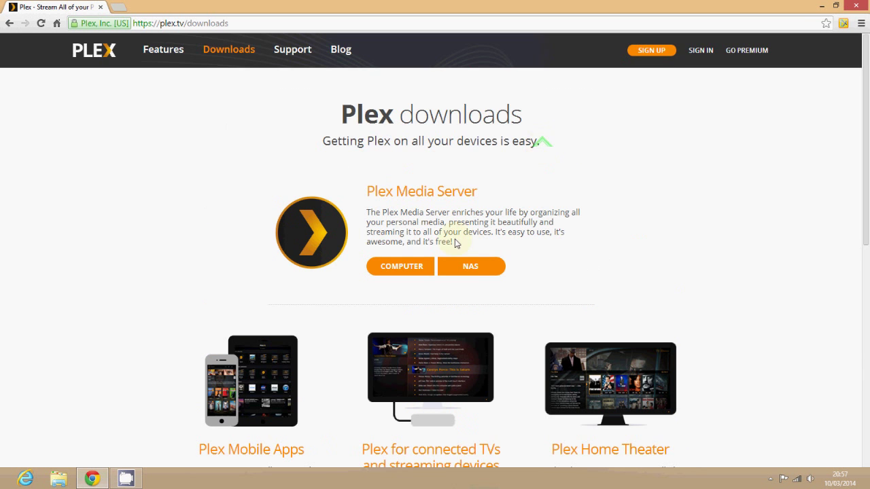
{"action": "left_click", "coordinate": [399, 270]}
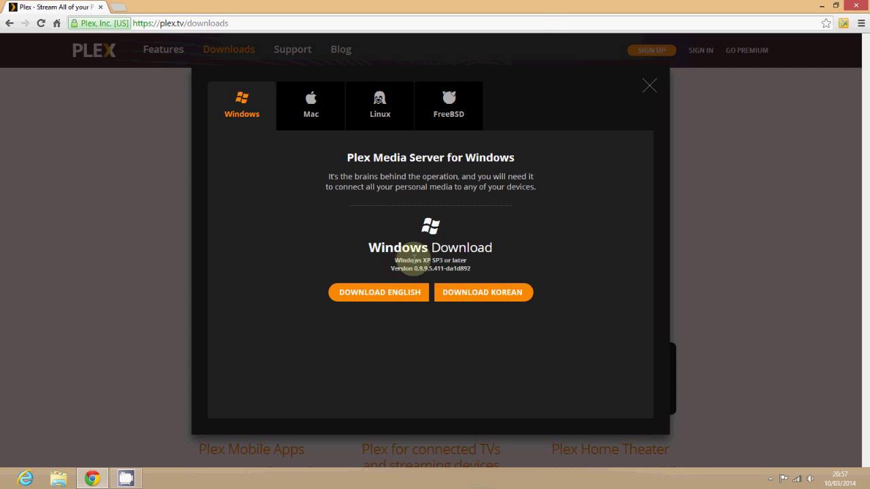
- Download the English Windows installer despite the warning, browse the other platform tabs, then close the window
{"action": "left_click", "coordinate": [389, 294]}
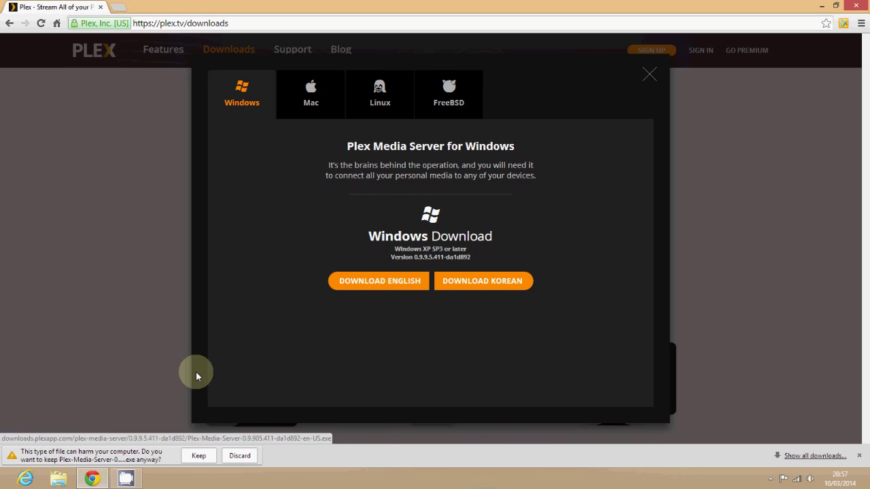
{"action": "left_click", "coordinate": [199, 457]}
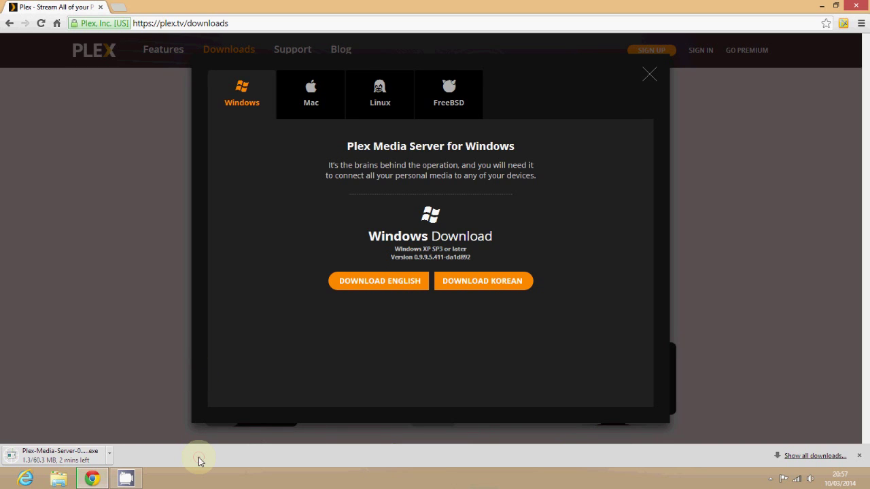
{"action": "left_click", "coordinate": [321, 89]}
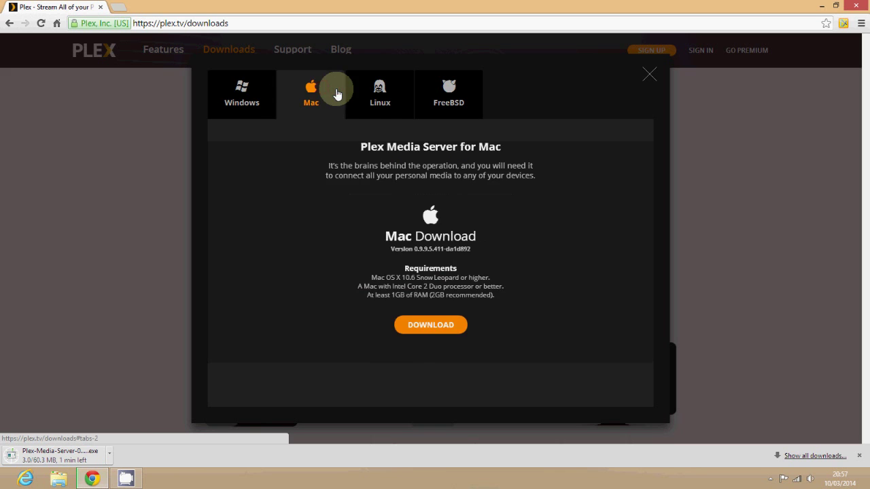
{"action": "left_click", "coordinate": [381, 100]}
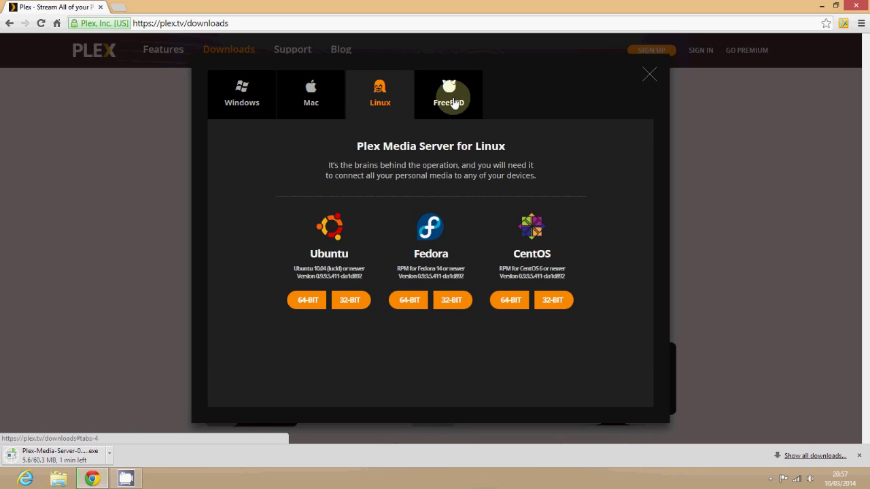
{"action": "left_click", "coordinate": [454, 103]}
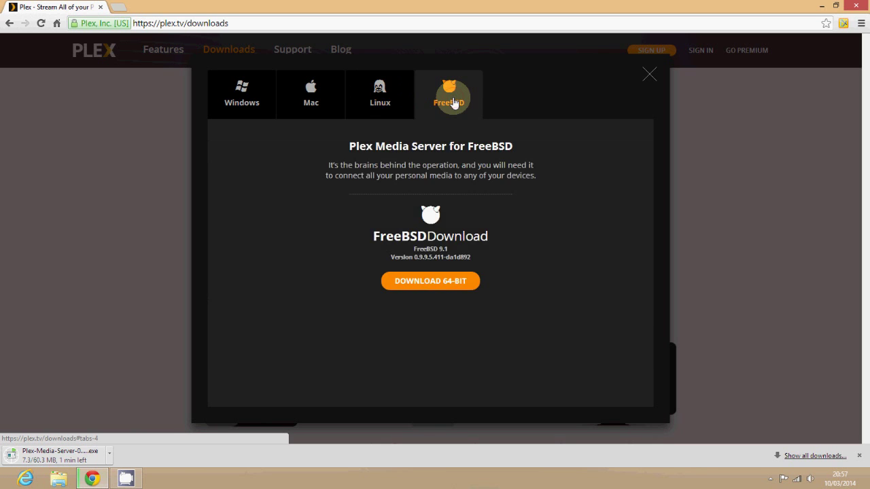
{"action": "left_click", "coordinate": [234, 102]}
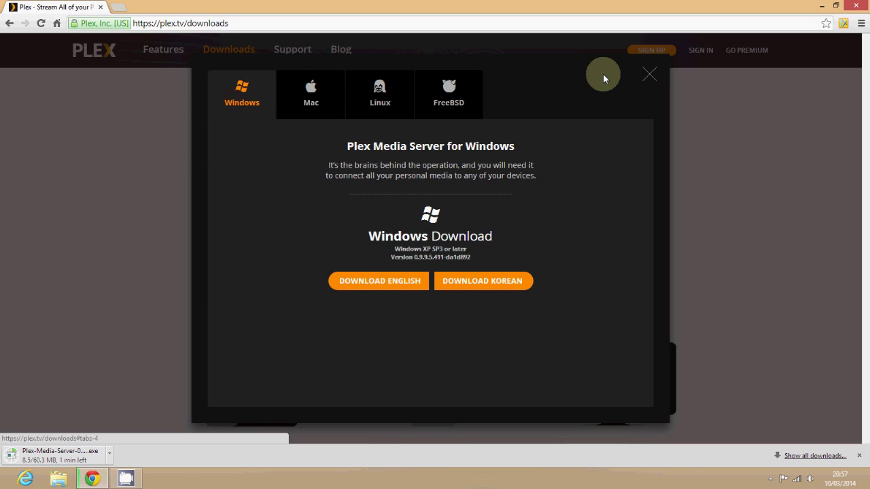
{"action": "left_click", "coordinate": [648, 77]}
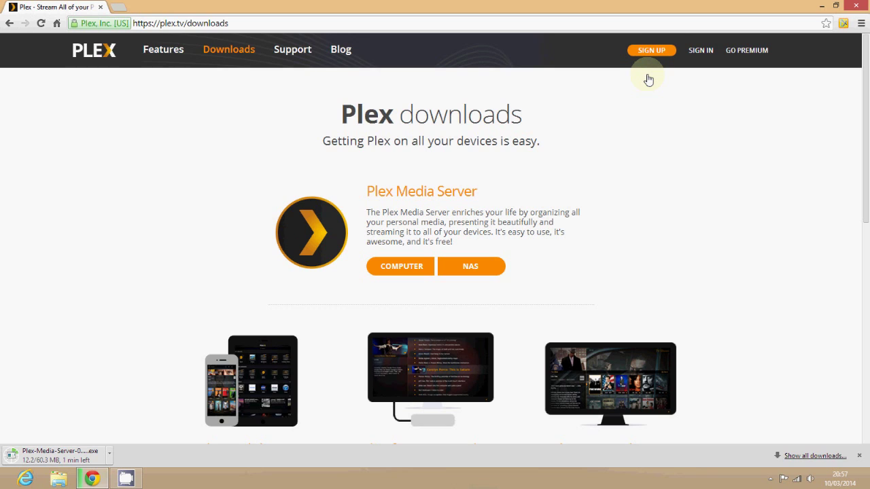
- Open the Plex sign-up form and enter a sample username and the next account detail
{"action": "left_click", "coordinate": [651, 51]}
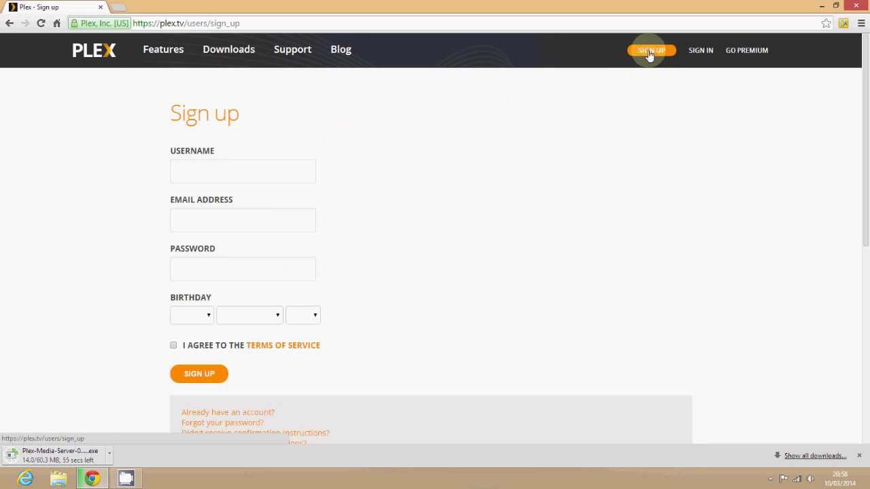
{"action": "left_click", "coordinate": [222, 169]}
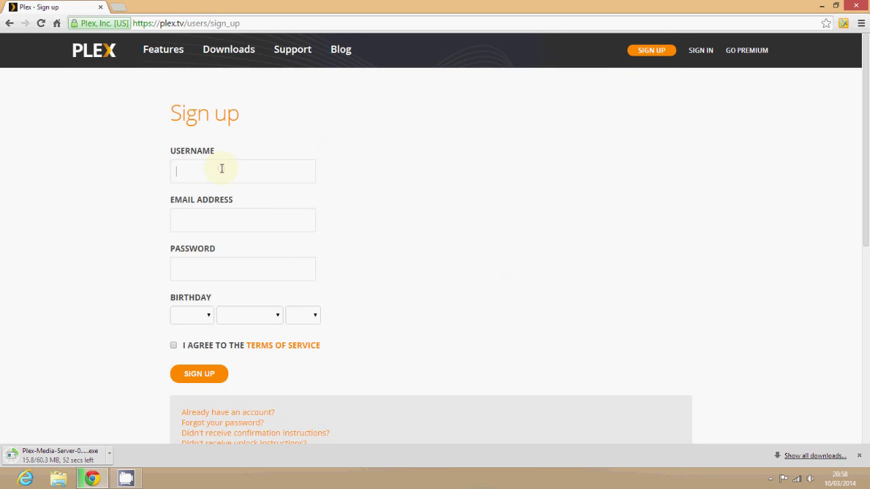
{"action": "type", "text": "hjkvdshjdsh"}
{"action": "type", "text": "hvbsflkjvhjsdlk"}
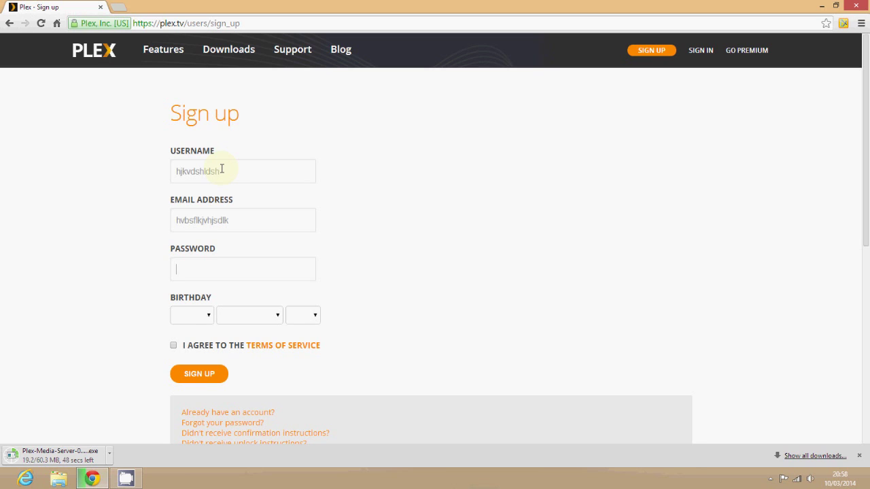
{"action": "key", "text": "Tab"}
{"action": "type", "text": "abcdefghi"}
- Set the birthday to 1 January 2001, agree to the Terms of Service, and go to log in
{"action": "key", "text": "Tab"}
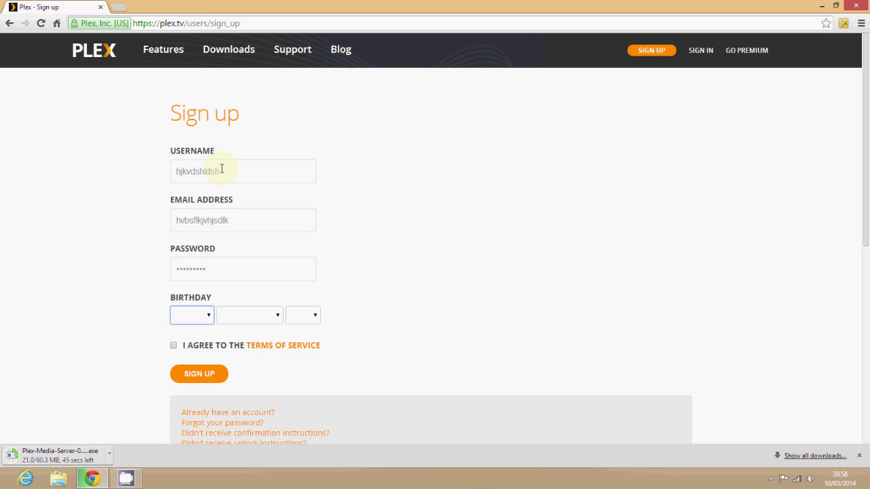
{"action": "type", "text": "20001"}
{"action": "key", "text": "Tab"}
{"action": "type", "text": "j"}
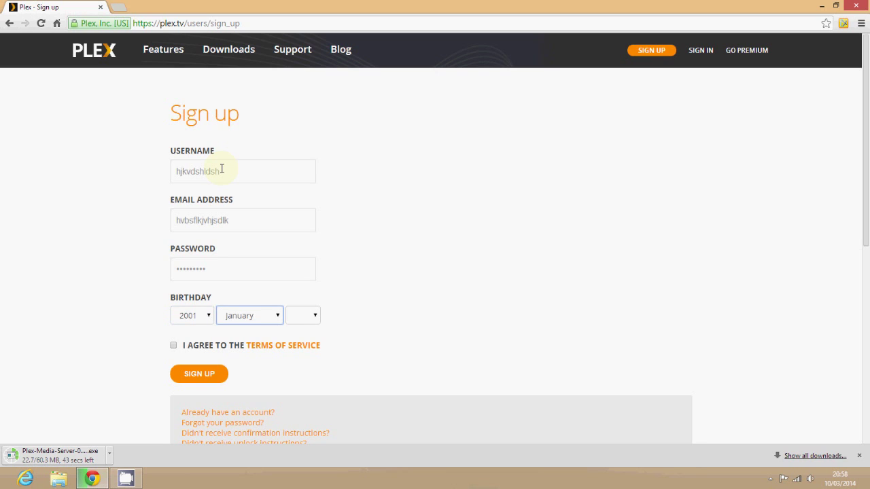
{"action": "key", "text": "Tab"}
{"action": "type", "text": "1"}
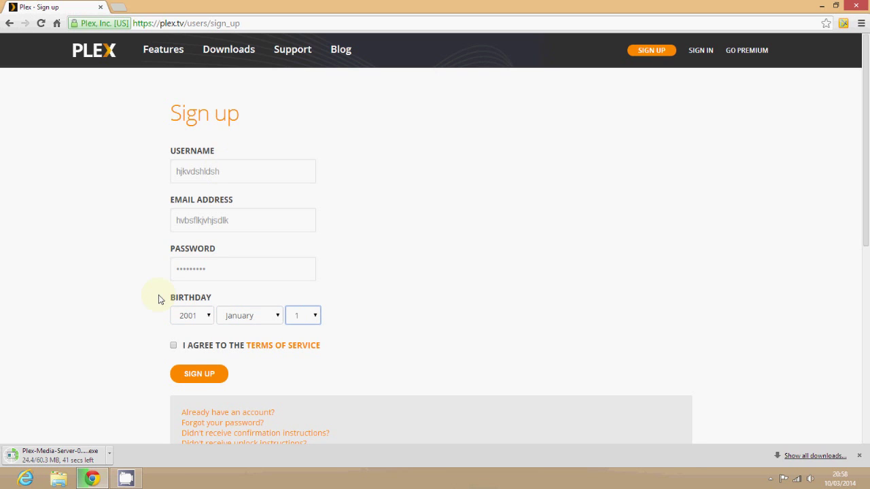
{"action": "left_click", "coordinate": [173, 346]}
{"action": "left_click", "coordinate": [701, 50]}
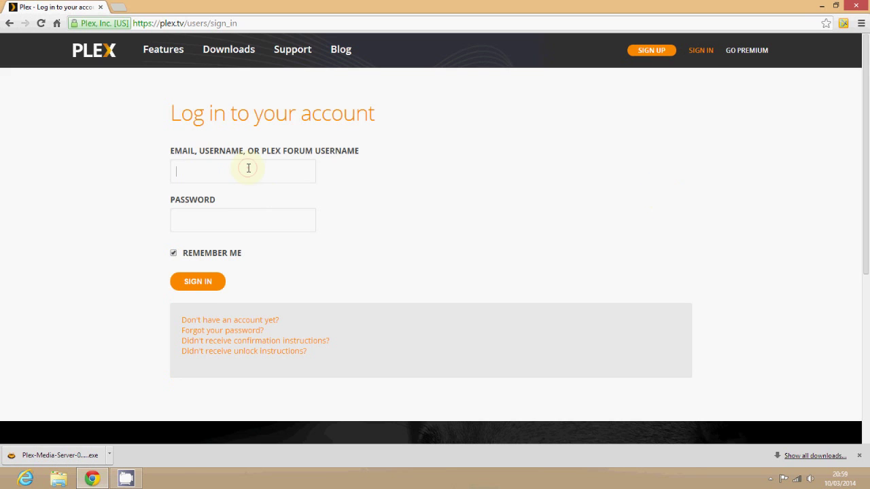
- Sign in to plex.tv with the account credentials, check the empty Servers page, and run the installer
{"action": "left_click", "coordinate": [249, 168]}
{"action": "type", "text": "marktgs"}
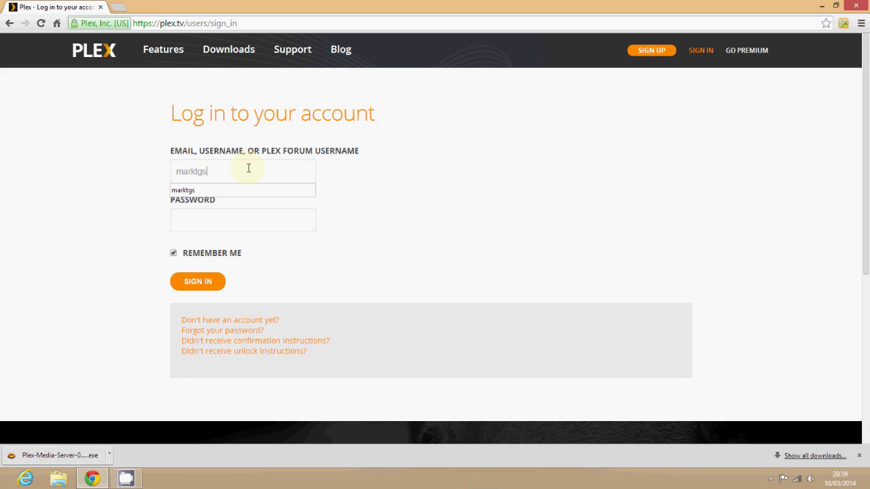
{"action": "key", "text": "Tab"}
{"action": "type", "text": "m***********"}
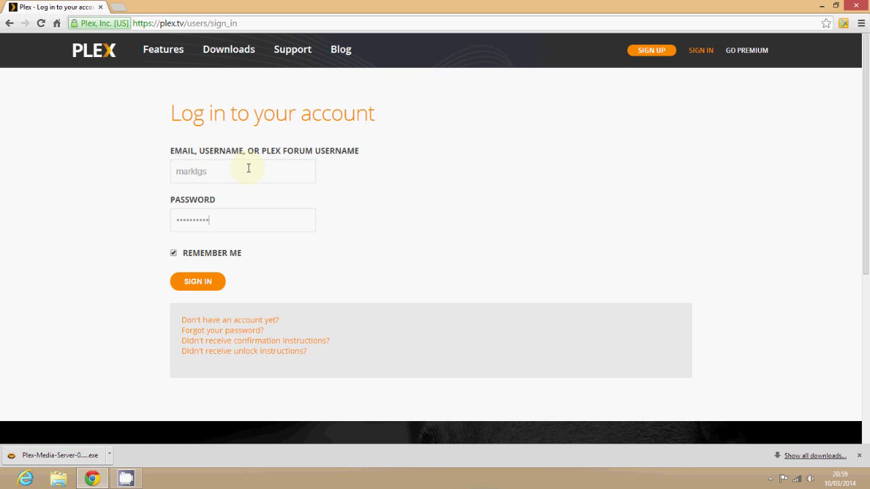
{"action": "left_click", "coordinate": [215, 284]}
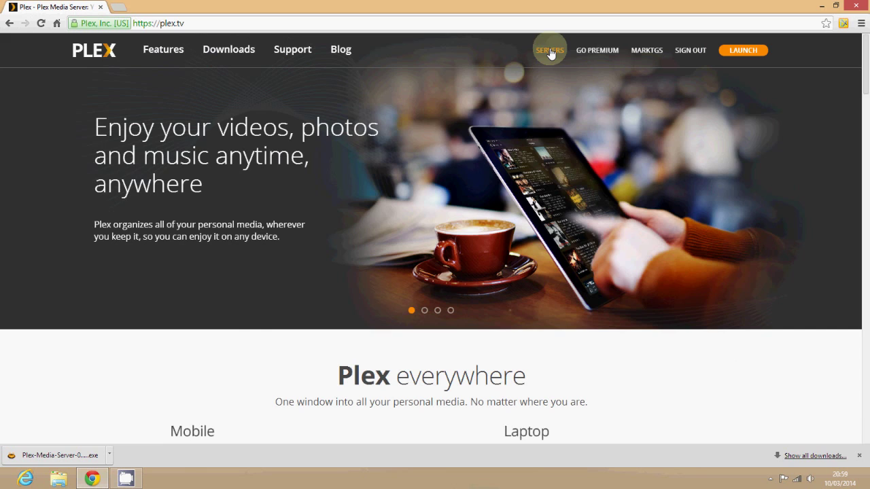
{"action": "left_click", "coordinate": [550, 51]}
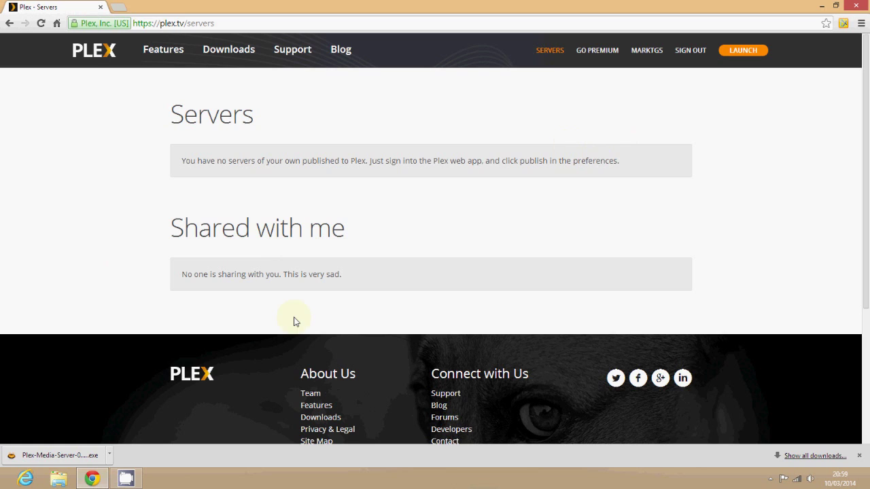
{"action": "left_click", "coordinate": [70, 459]}
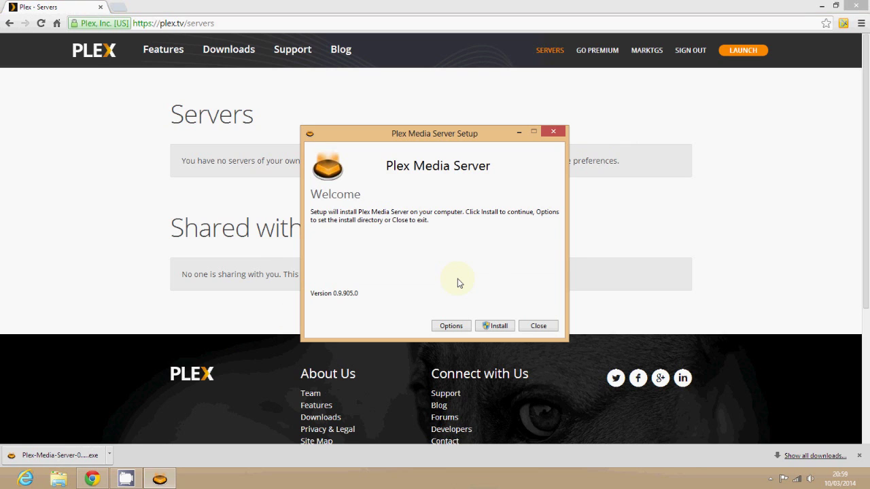
- Check the install location in the setup options and return to the welcome screen
{"action": "left_click", "coordinate": [447, 325]}
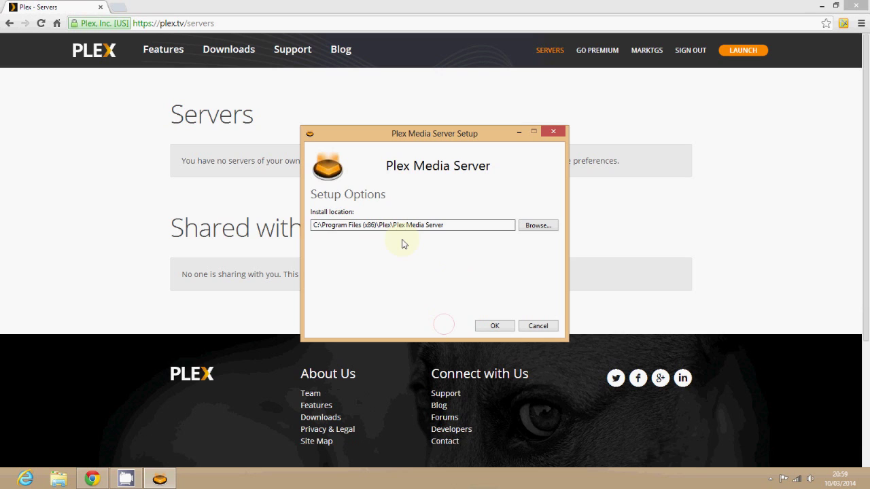
{"action": "left_click", "coordinate": [321, 224]}
{"action": "left_click", "coordinate": [494, 327]}
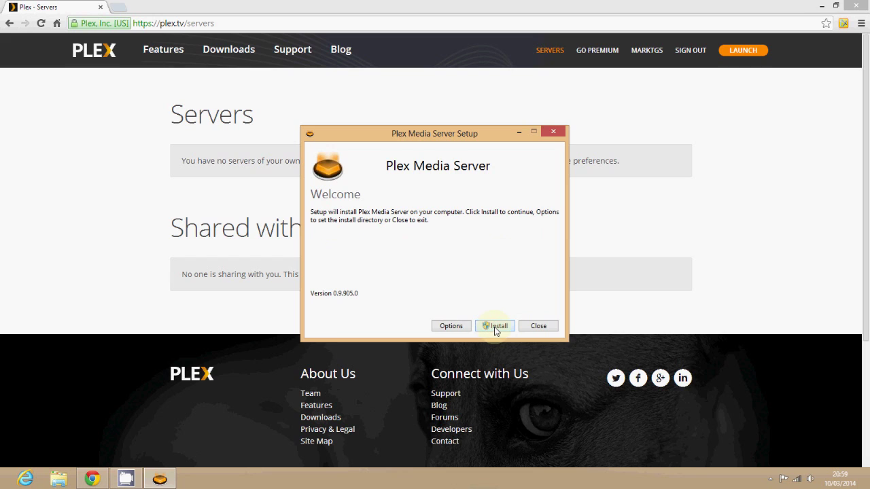
- Install and launch Plex Media Server, then minimize the browser
{"action": "left_click", "coordinate": [495, 327]}
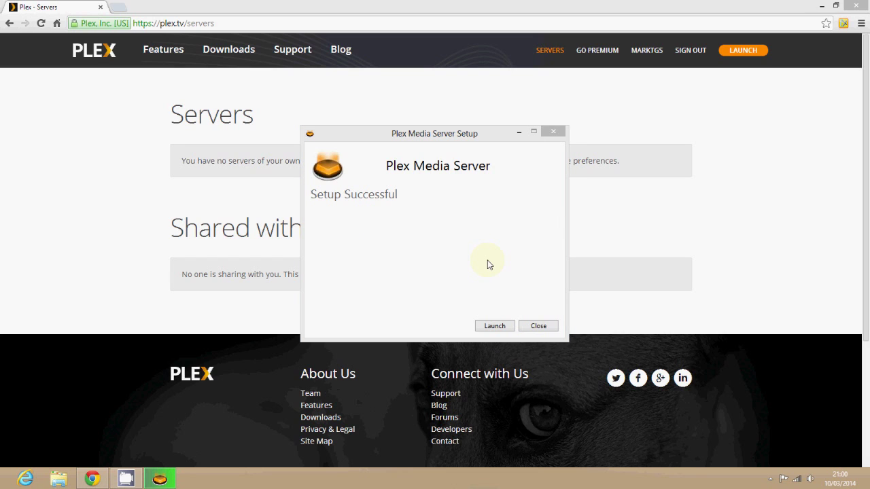
{"action": "left_click", "coordinate": [495, 327]}
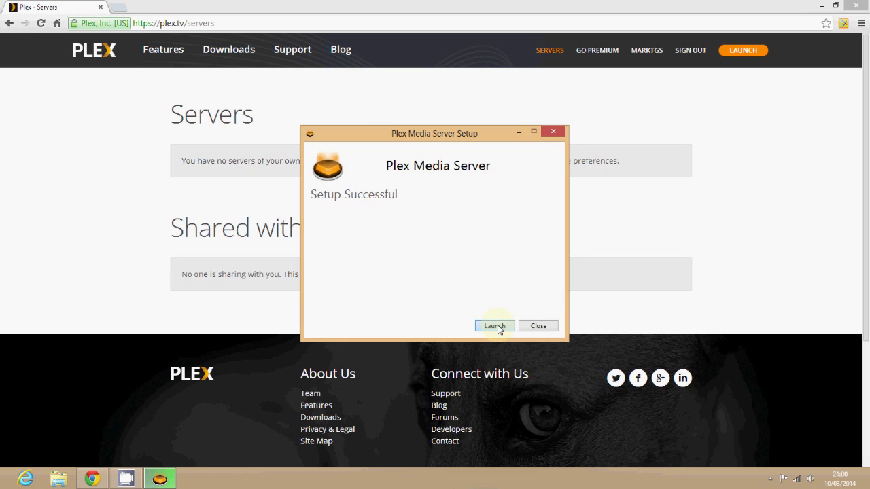
{"action": "left_click", "coordinate": [495, 326]}
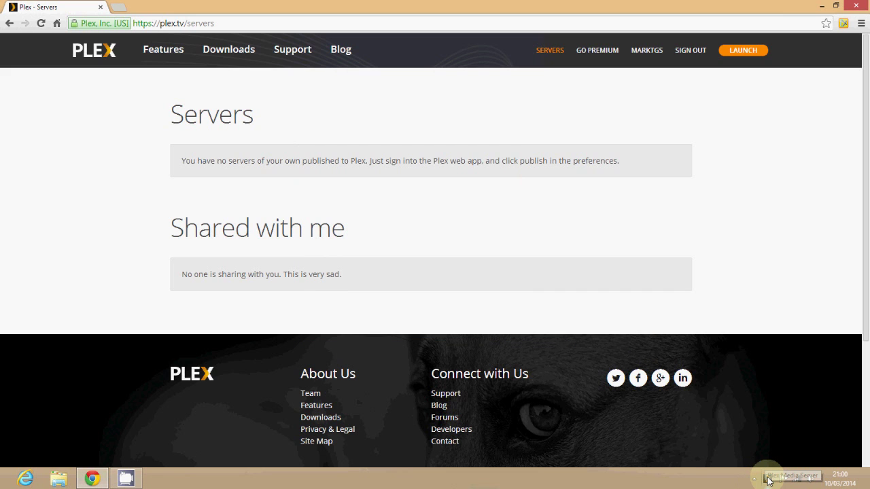
{"action": "left_click", "coordinate": [824, 4]}
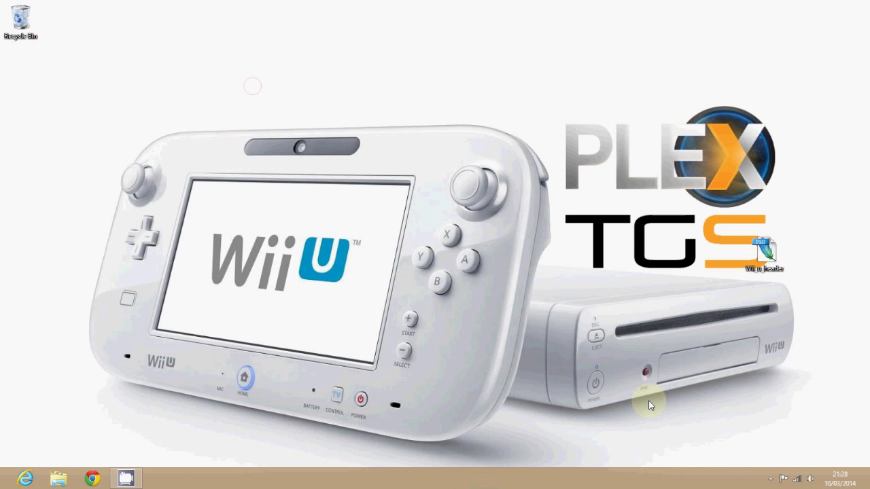
- Open Media Manager from the Plex tray icon and start adding a library section
{"action": "left_click", "coordinate": [771, 480]}
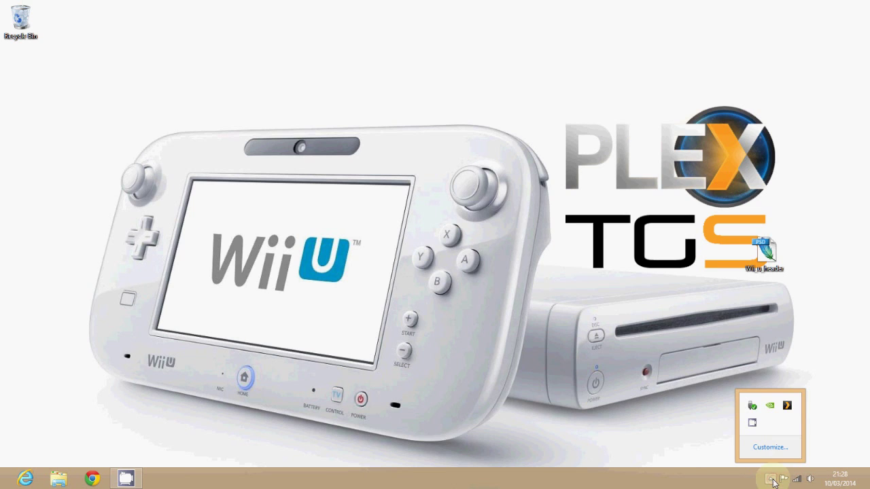
{"action": "right_click", "coordinate": [787, 407]}
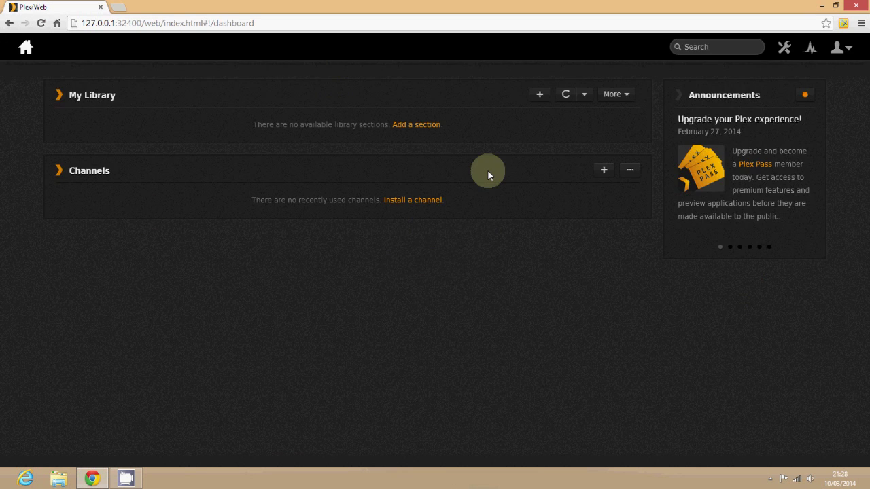
{"action": "left_click", "coordinate": [433, 126]}
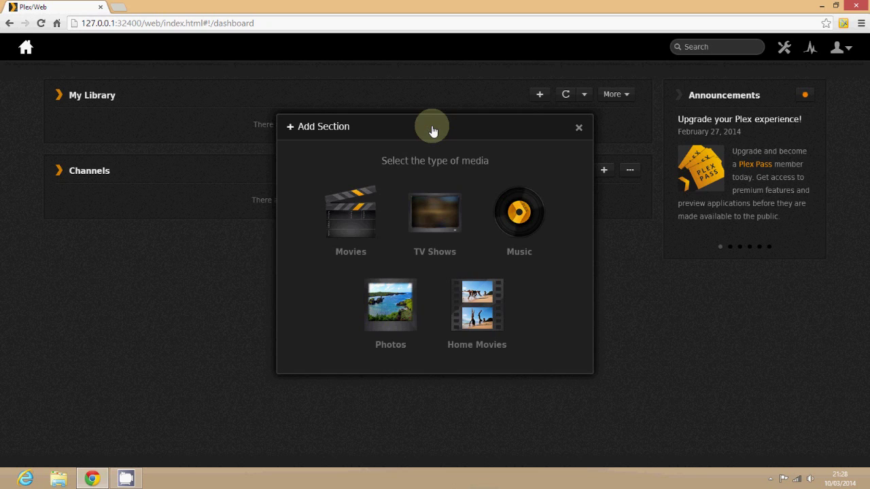
- Choose Movies as the section type and add the D:\My Videos folder
{"action": "left_click", "coordinate": [343, 220]}
{"action": "left_click", "coordinate": [419, 234]}
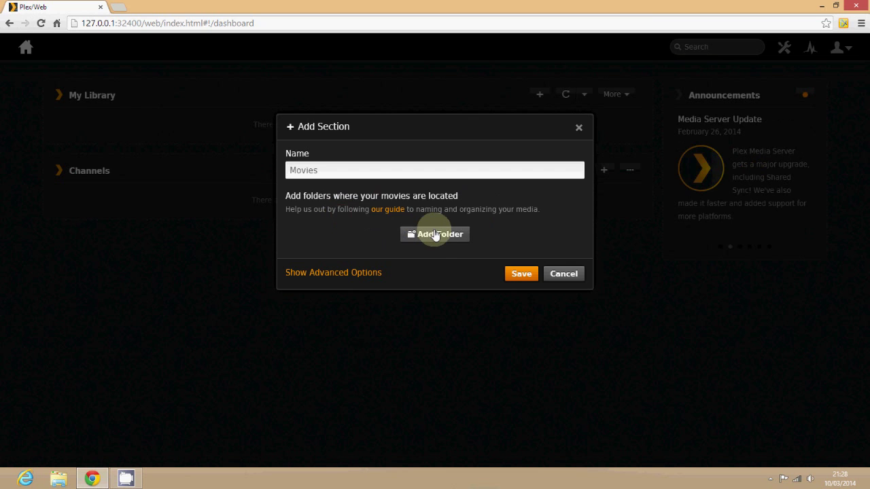
{"action": "left_click", "coordinate": [374, 226]}
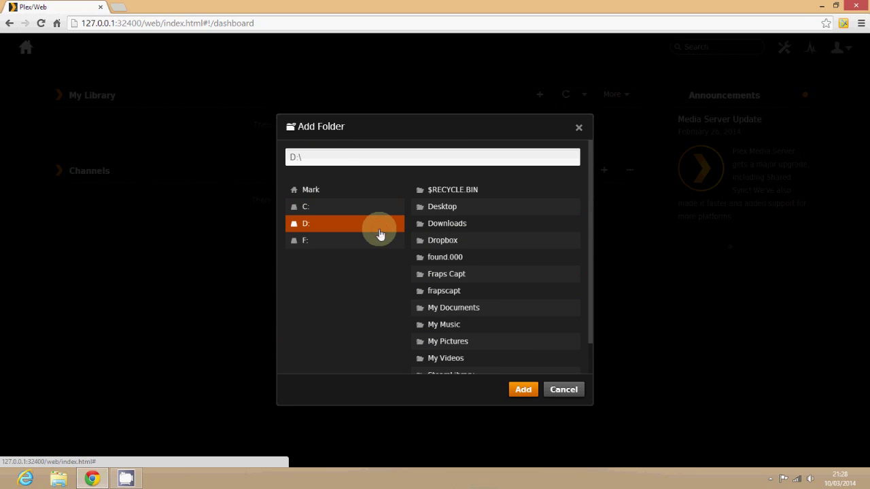
{"action": "left_click", "coordinate": [470, 358]}
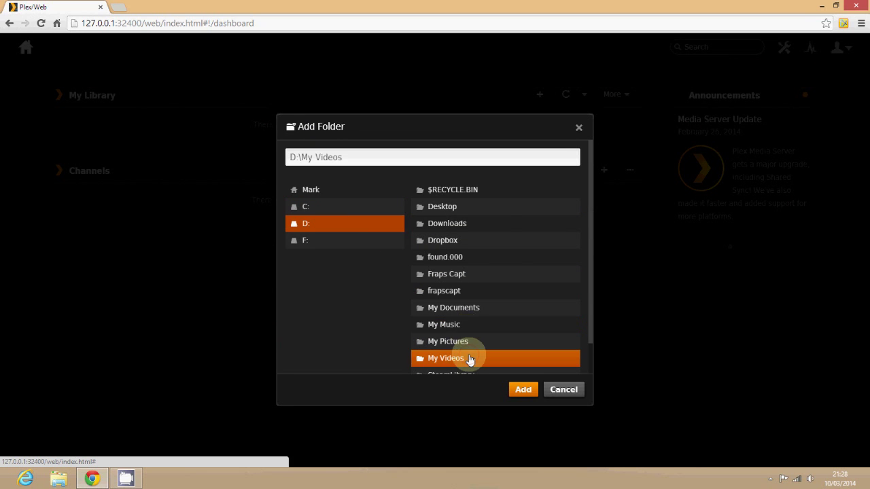
{"action": "left_click", "coordinate": [521, 275]}
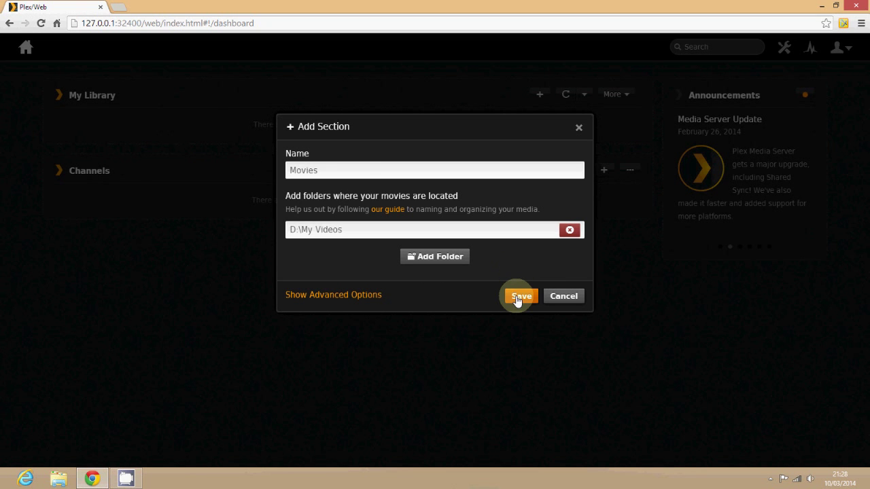
- Name the section 'My Videos' and save it
{"action": "double_click", "coordinate": [358, 171]}
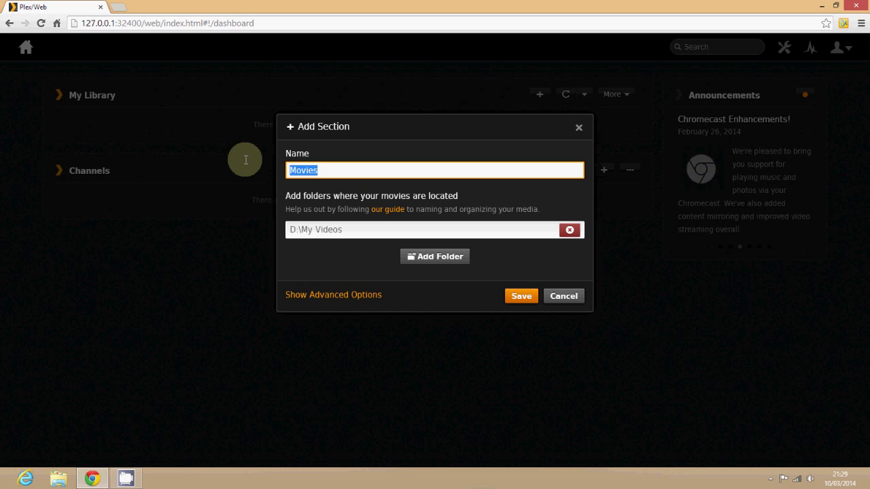
{"action": "type", "text": "My Videos"}
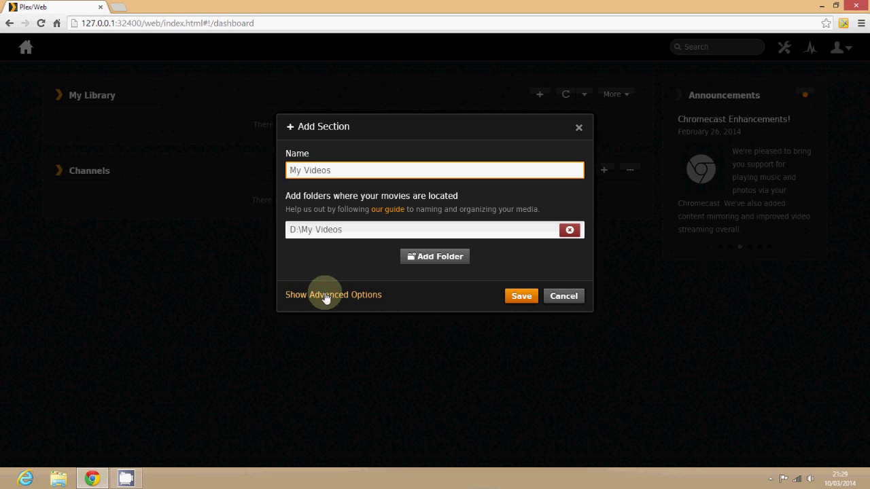
{"action": "left_click", "coordinate": [325, 296]}
{"action": "scroll", "coordinate": [589, 295], "scroll_direction": "down", "scroll_amount": 1}
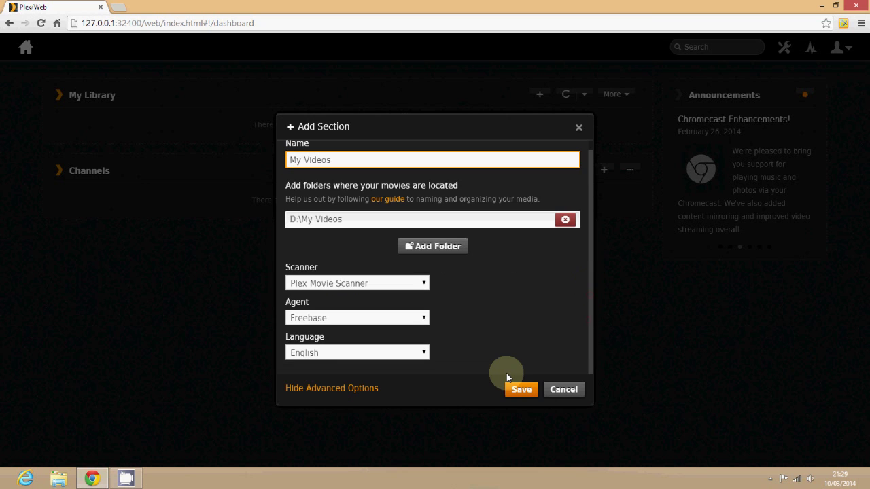
{"action": "left_click", "coordinate": [521, 390]}
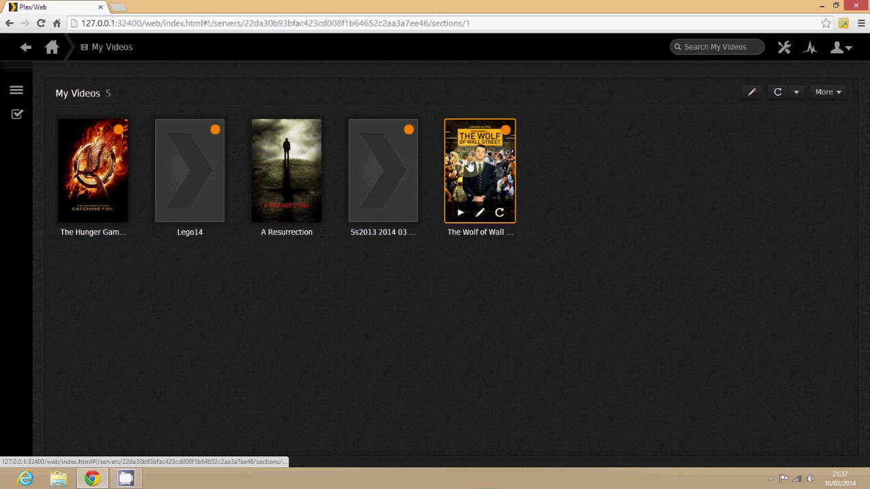
- Play A Resurrection, pause it around 11:25, return to the dashboard, and close the browser
{"action": "left_click", "coordinate": [300, 173]}
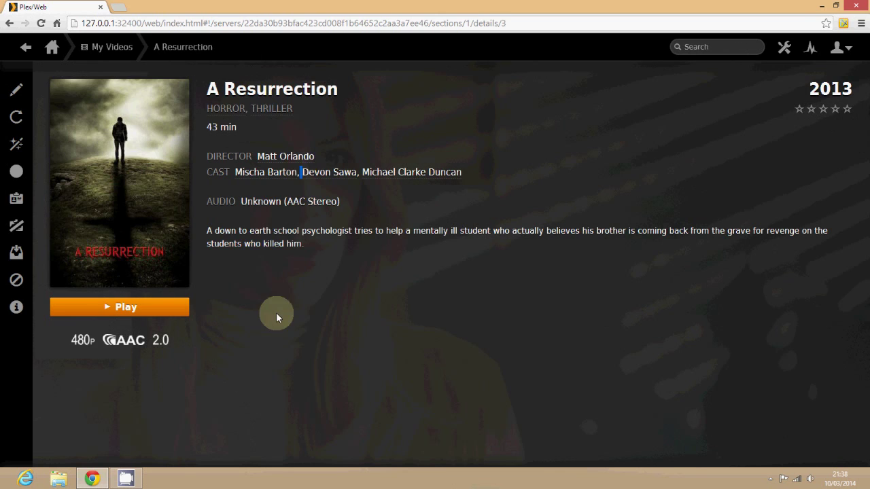
{"action": "left_click", "coordinate": [276, 317]}
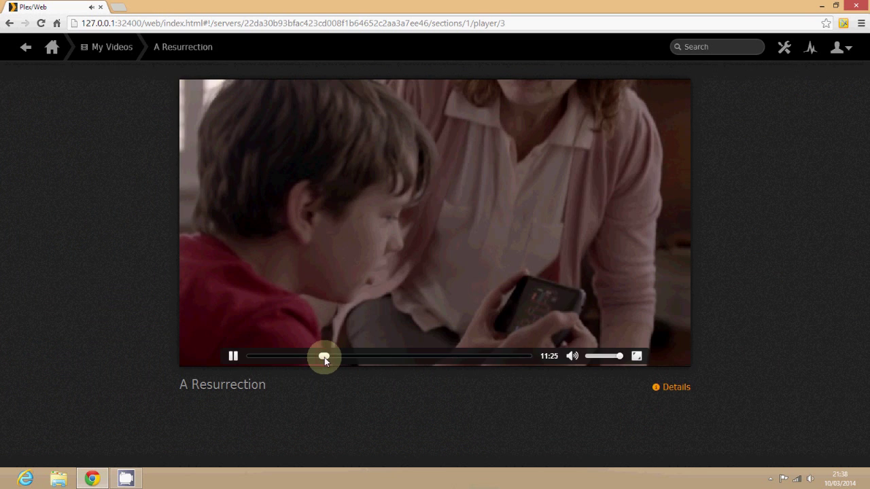
{"action": "left_click", "coordinate": [234, 358]}
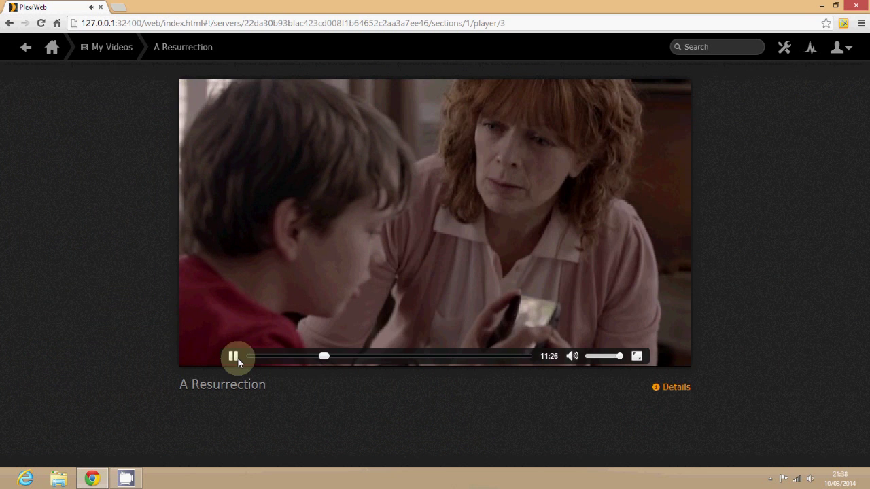
{"action": "left_click", "coordinate": [113, 48]}
{"action": "left_click", "coordinate": [51, 49]}
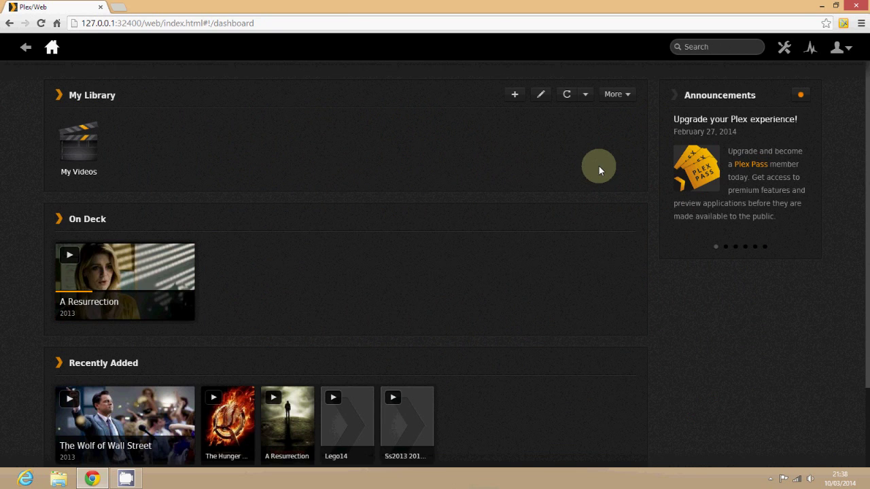
{"action": "left_click", "coordinate": [854, 7]}
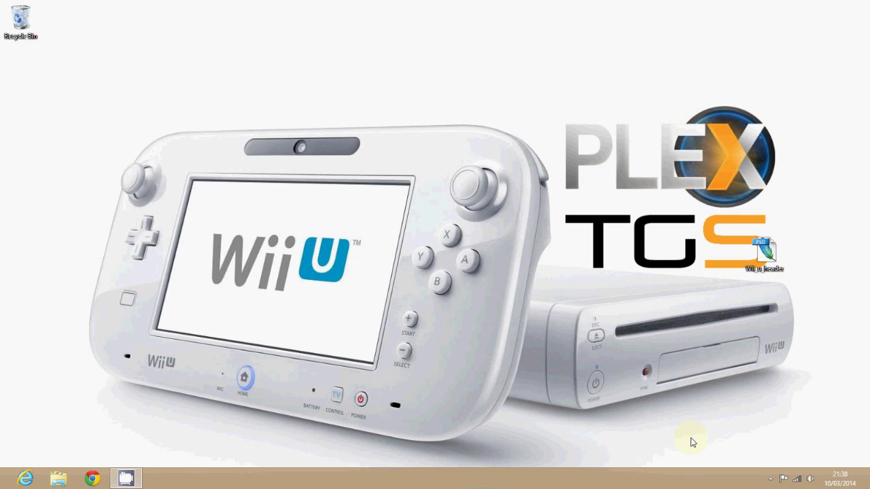
- Confirm the Plex icon is among the hidden tray icons, then open the Plex bookmark on the Wii U
{"action": "left_click", "coordinate": [771, 479]}
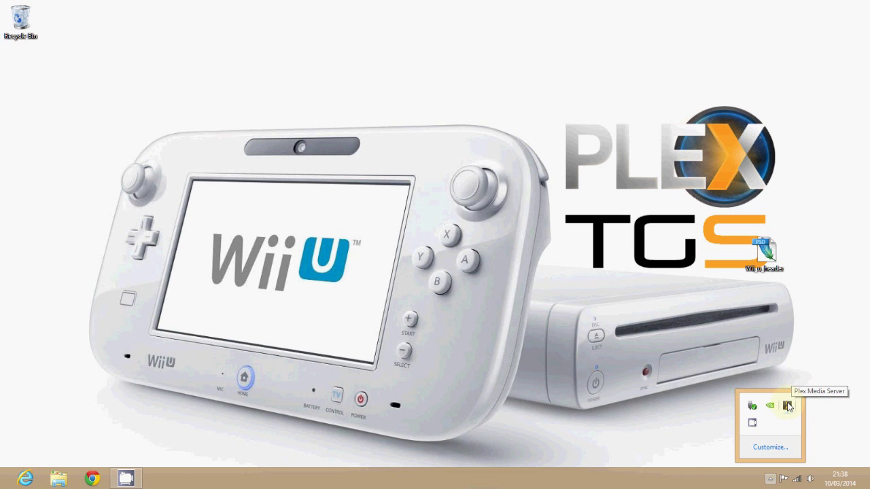
{"action": "left_click", "coordinate": [589, 353]}
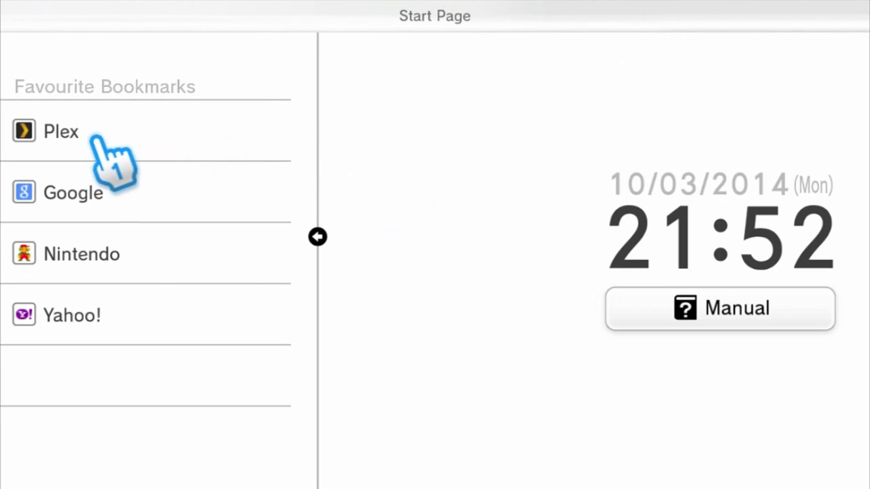
{"action": "left_click", "coordinate": [62, 131]}
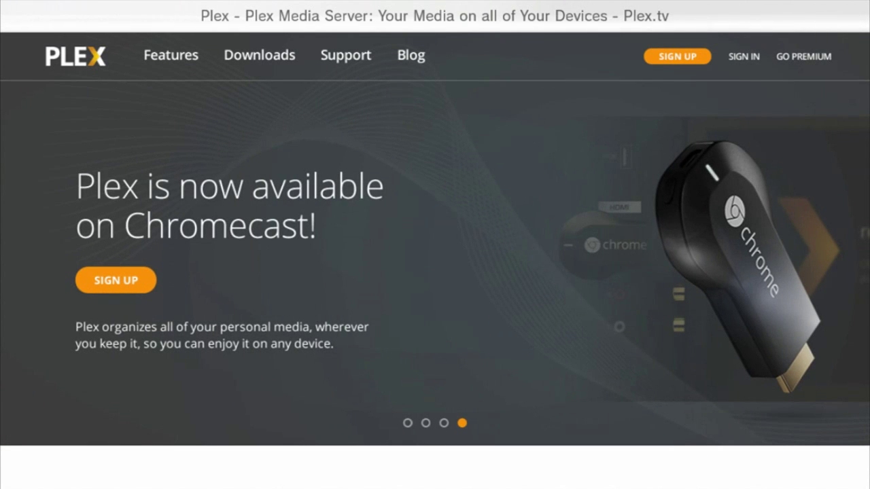
- Log in to the Plex account on plex.tv from the Wii U browser
{"action": "left_click", "coordinate": [743, 57]}
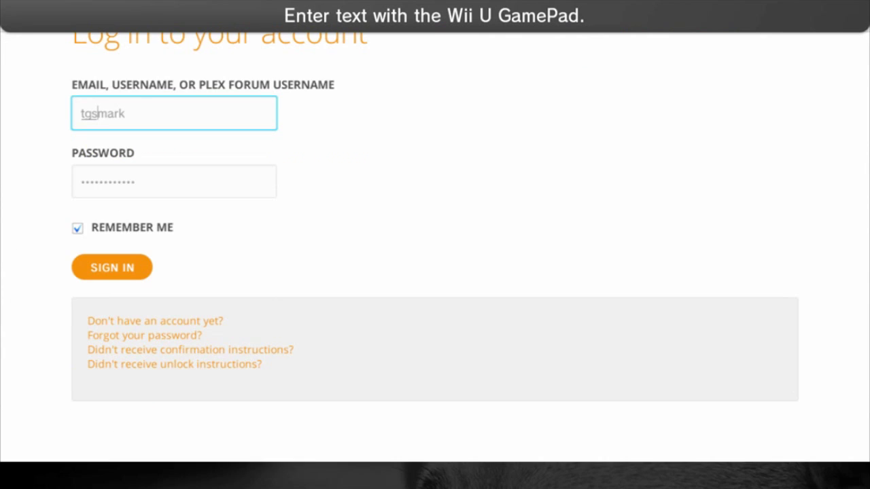
{"action": "scroll", "coordinate": [435, 272], "scroll_direction": "down", "scroll_amount": 4}
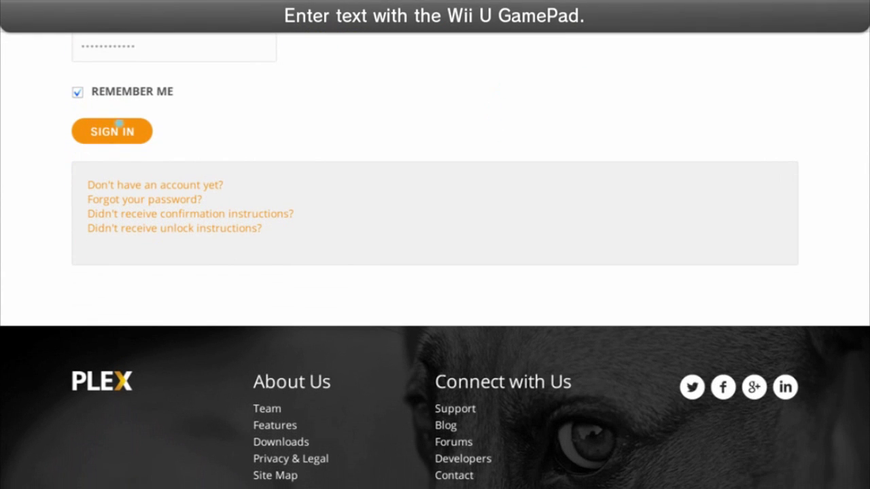
{"action": "left_click", "coordinate": [119, 124]}
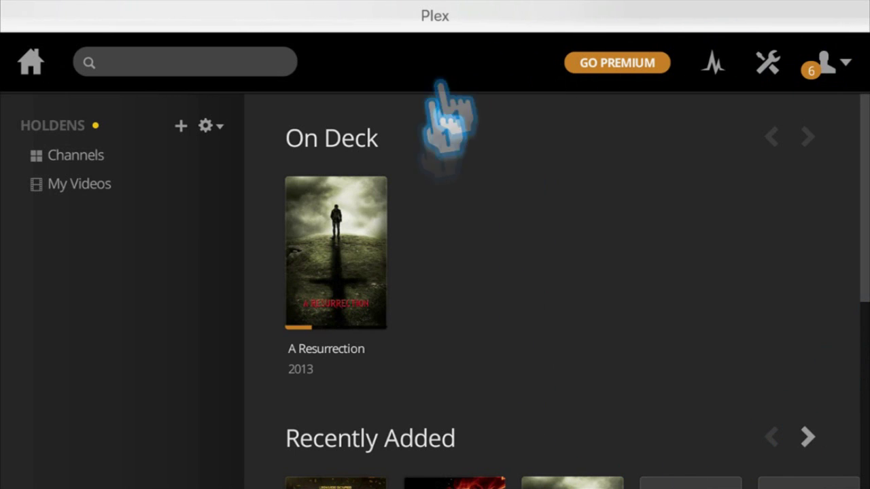
- Open A Resurrection from the My Videos library
{"action": "left_click", "coordinate": [102, 184]}
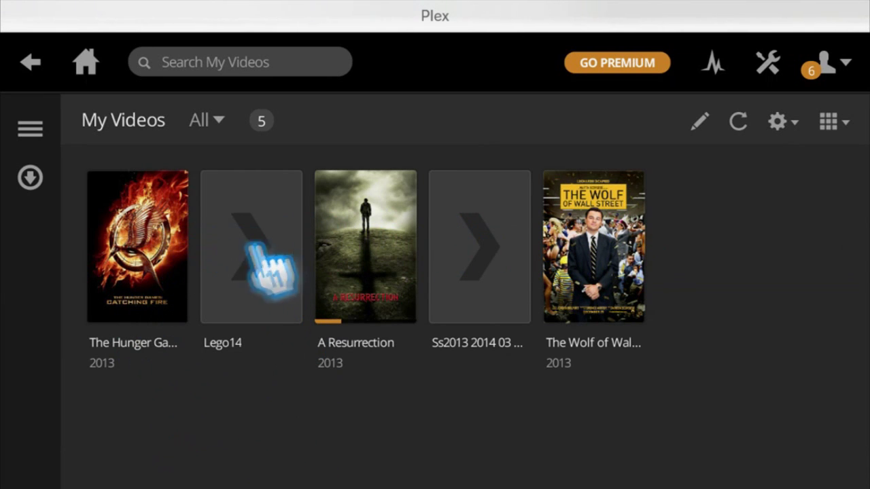
{"action": "left_click", "coordinate": [374, 217]}
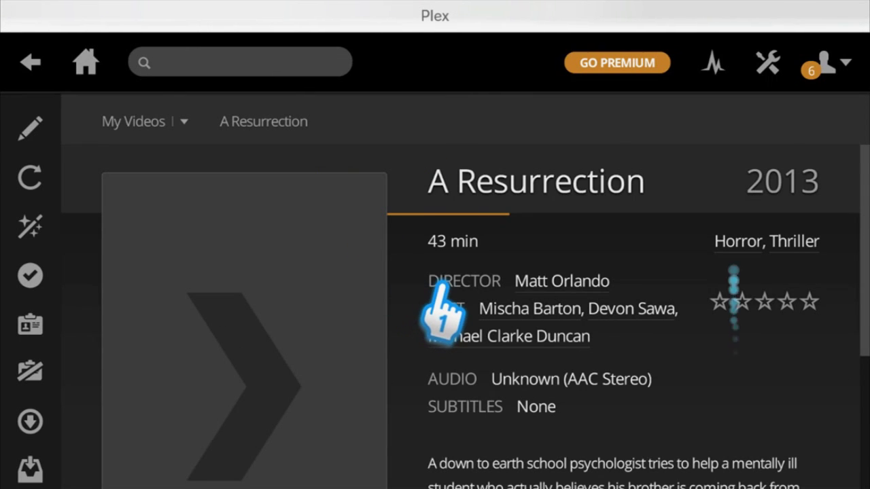
{"action": "scroll", "coordinate": [438, 289], "scroll_direction": "down", "scroll_amount": 1}
{"action": "scroll", "coordinate": [445, 280], "scroll_direction": "down", "scroll_amount": 5}
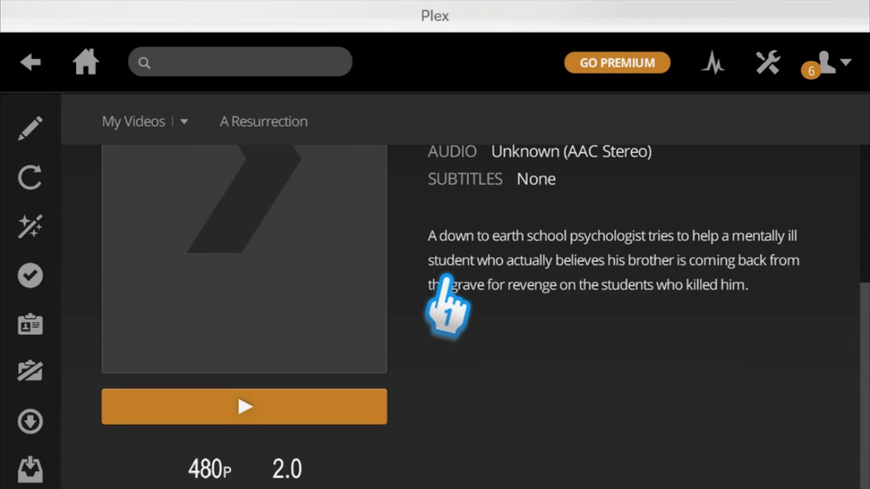
- Resume A Resurrection from 11:27, pause at 11:35, and return to My Videos
{"action": "key", "text": "Return"}
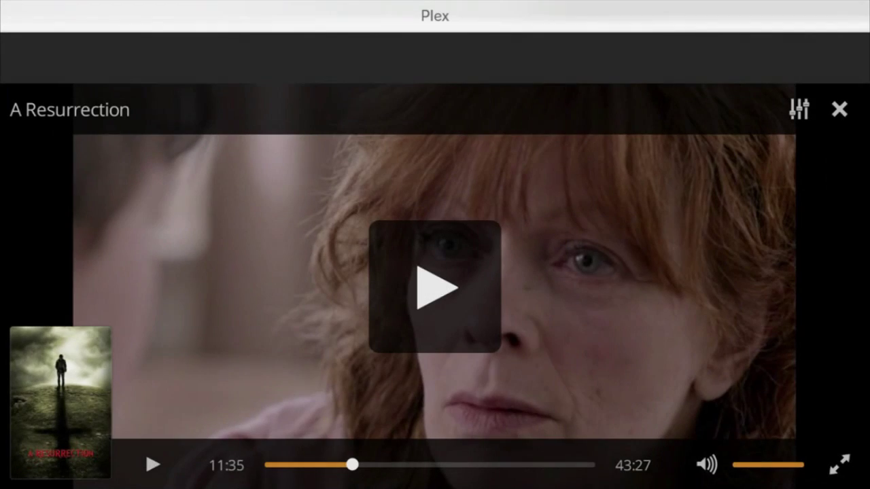
{"action": "key", "text": "Escape"}
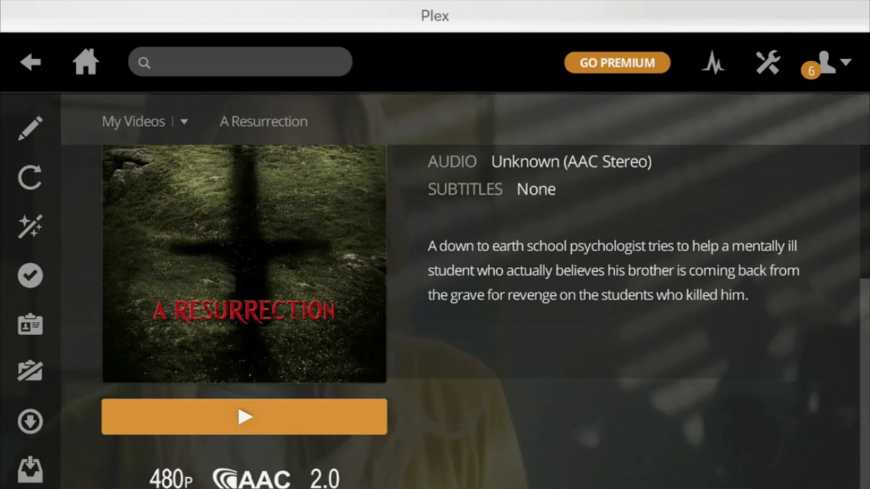
{"action": "key", "text": "Escape"}
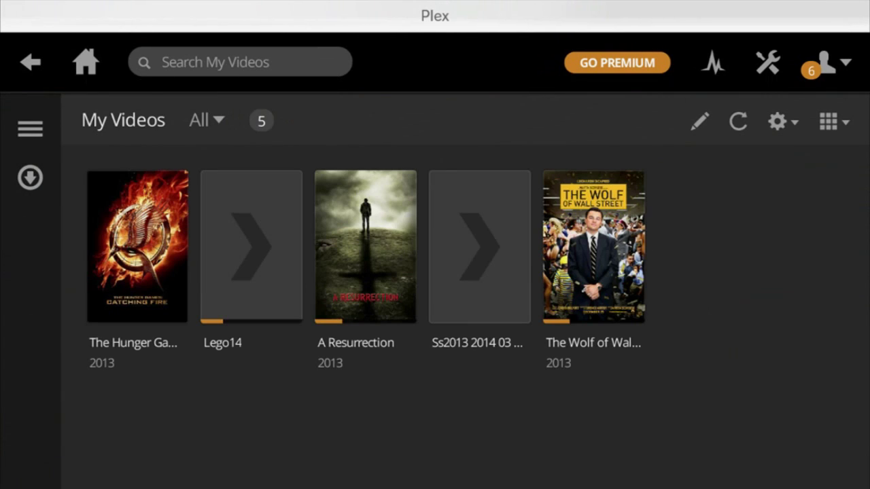